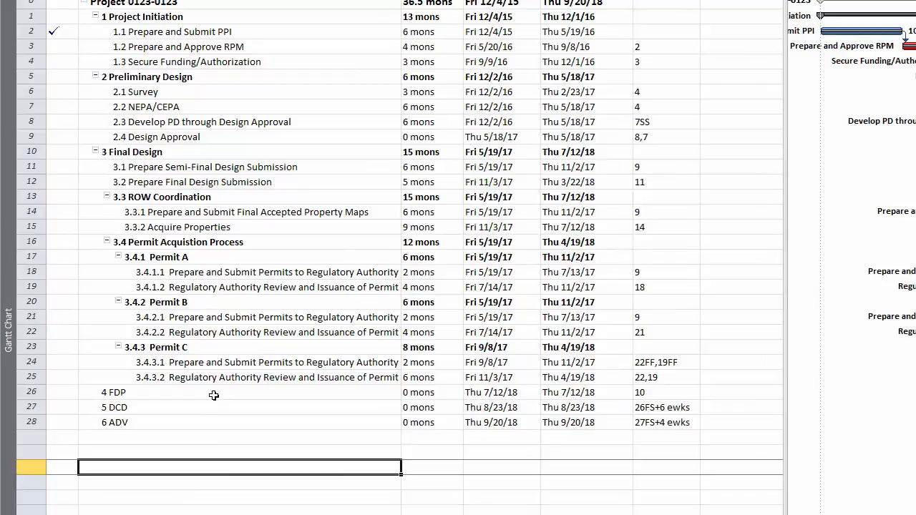
Collapse the 3.4 Permit Acquistion Process summary task and paste the copied detailed permit tasks above FDP
left_click(99, 245)
left_click(106, 242)
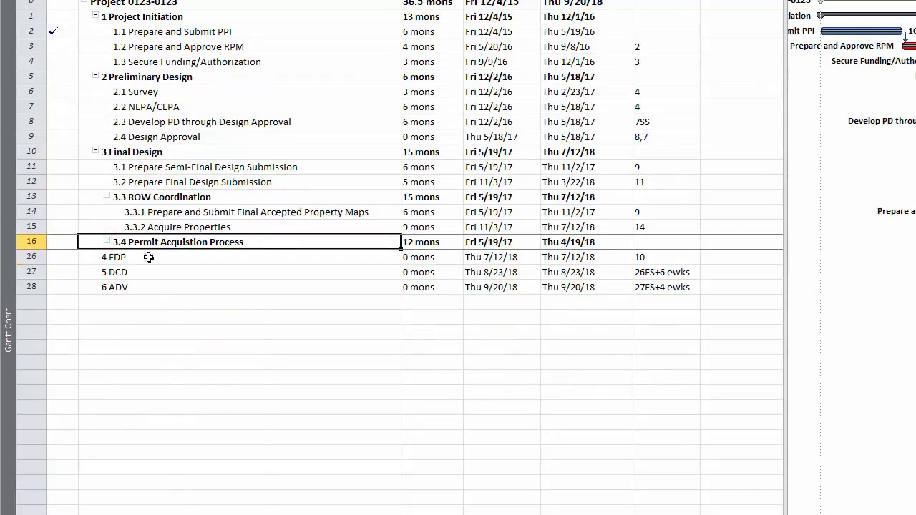
right_click(148, 257)
left_click(195, 299)
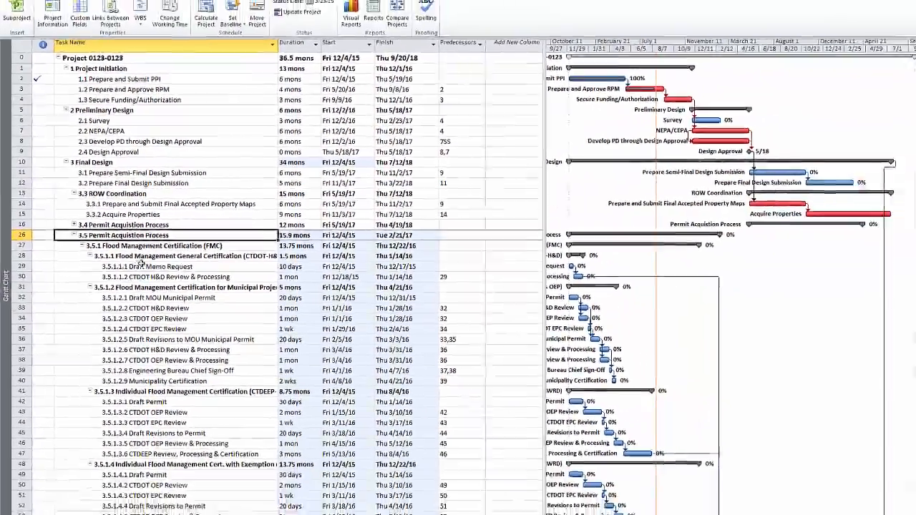
Delete the original collapsed 3.4 Permit Acquistion Process task with its generic permit subtasks
scroll(603, 317, "down", 1)
scroll(506, 296, "down", 4)
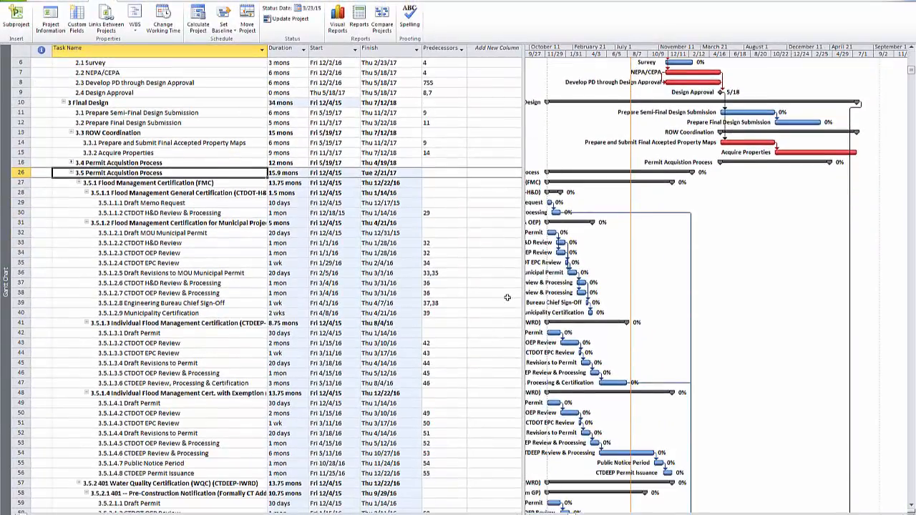
scroll(507, 297, "up", 5)
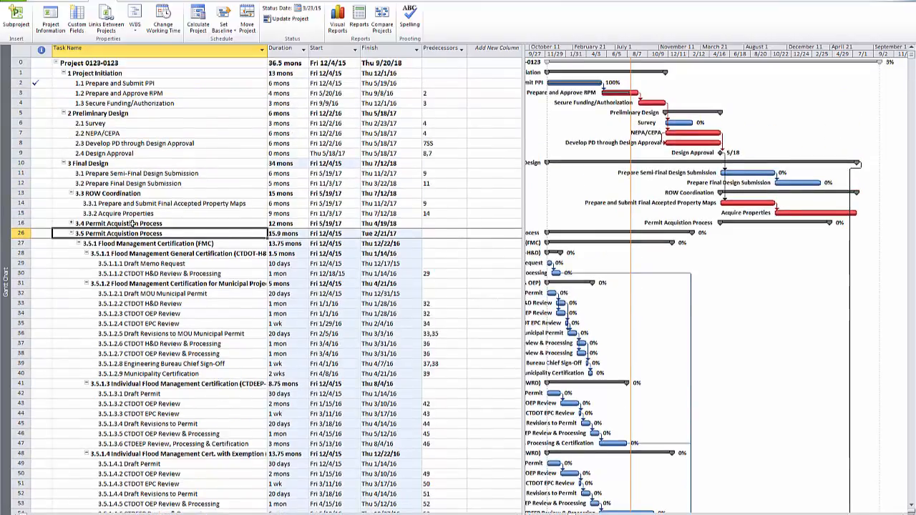
right_click(133, 223)
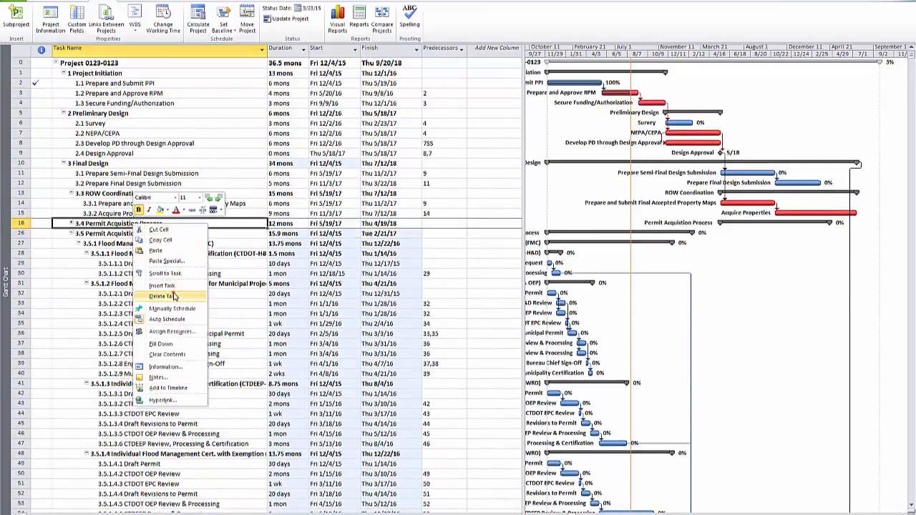
left_click(163, 296)
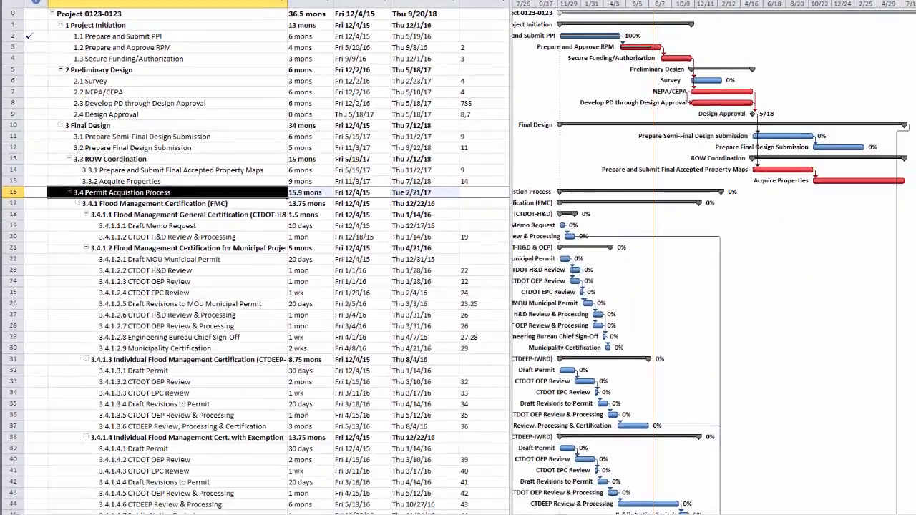
Set predecessor 9 for the Draft Memo Request and Draft MOU Municipal Permit tasks under Flood Management Certification
left_click(481, 229)
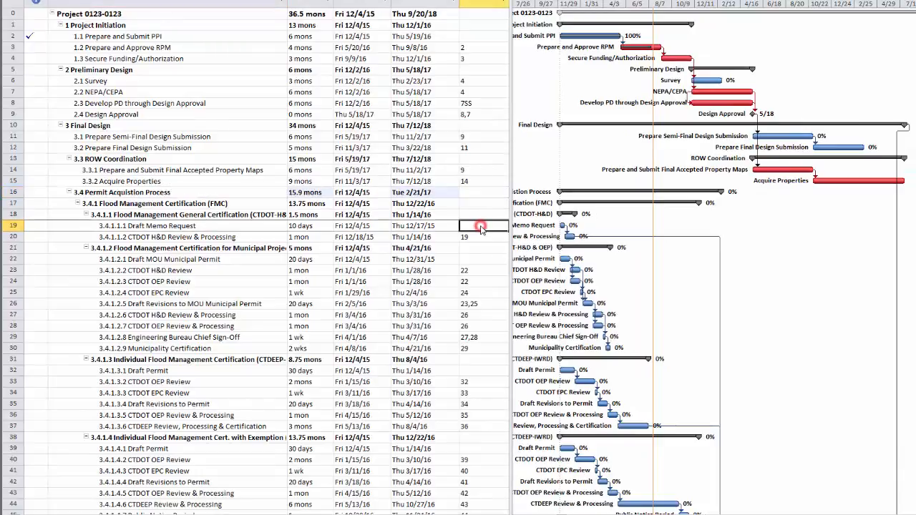
type("9")
key("Return")
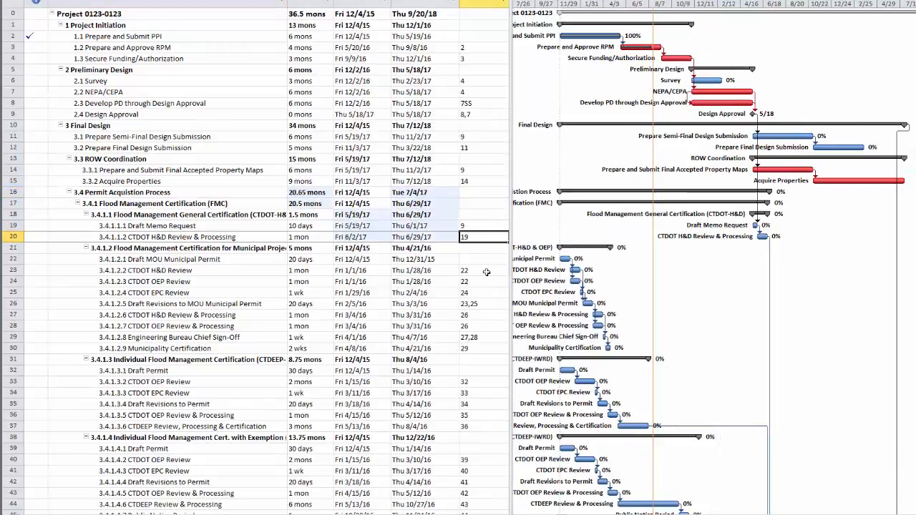
left_click(484, 260)
type("9")
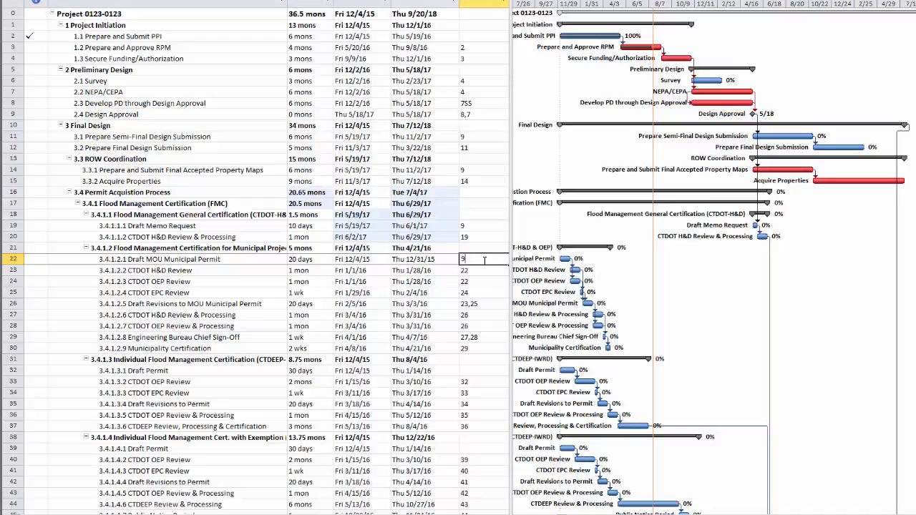
key("Return")
Set predecessor 9 for the Draft Permit tasks of both Individual Flood Management Certification groups, including the one with exemption
left_click(479, 370)
type("9")
key("Return")
left_click(475, 447)
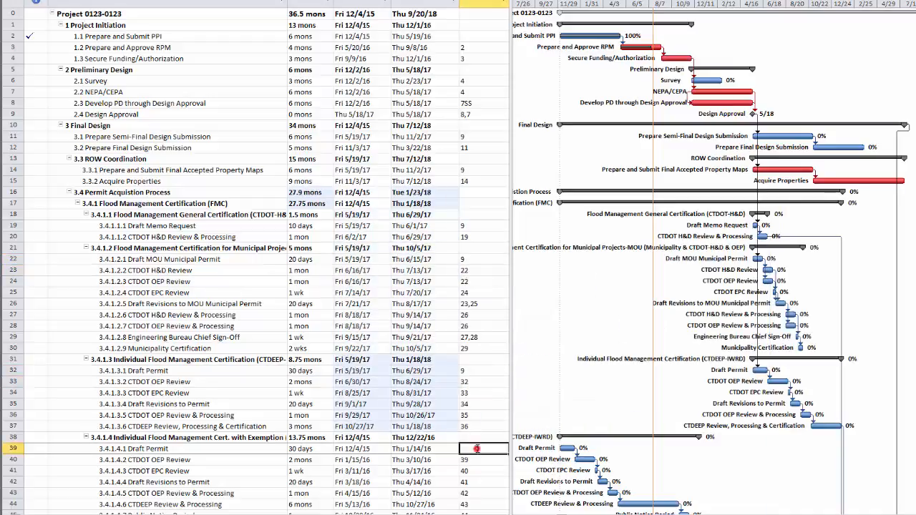
type("9")
key("Return")
Set predecessor 9 for the Draft Permit tasks of the 401 Pre-Construction Notification and Individual Water Quality Certification
scroll(441, 288, "down", 8)
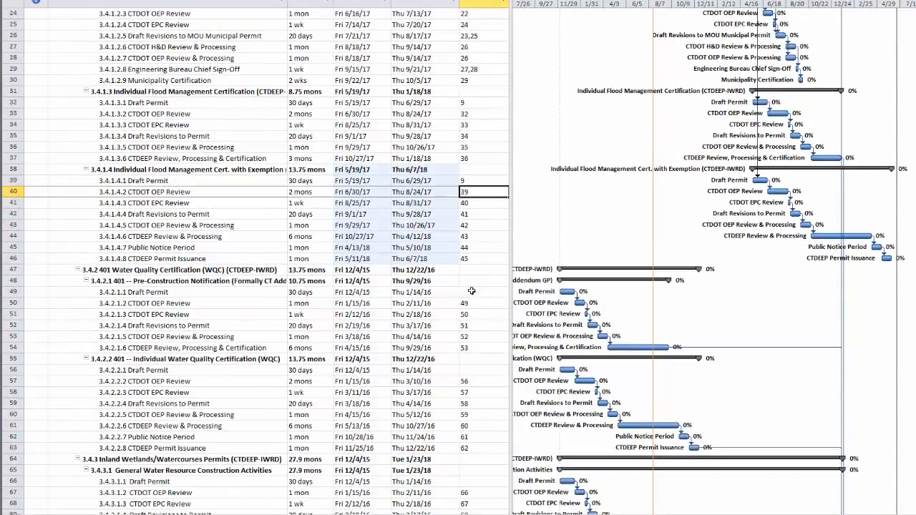
left_click(471, 291)
type("9")
key("Return")
scroll(472, 301, "down", 2)
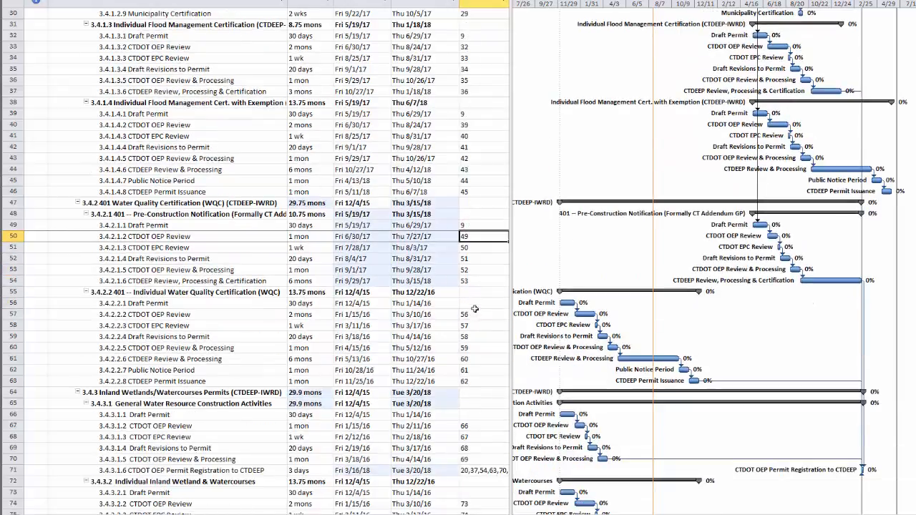
left_click(475, 308)
type("9")
key("Return")
Set predecessor 9 for the Draft Permit tasks of General Water Resource Construction Activities and Individual Inland Wetland & Watercourses
scroll(474, 294, "down", 4)
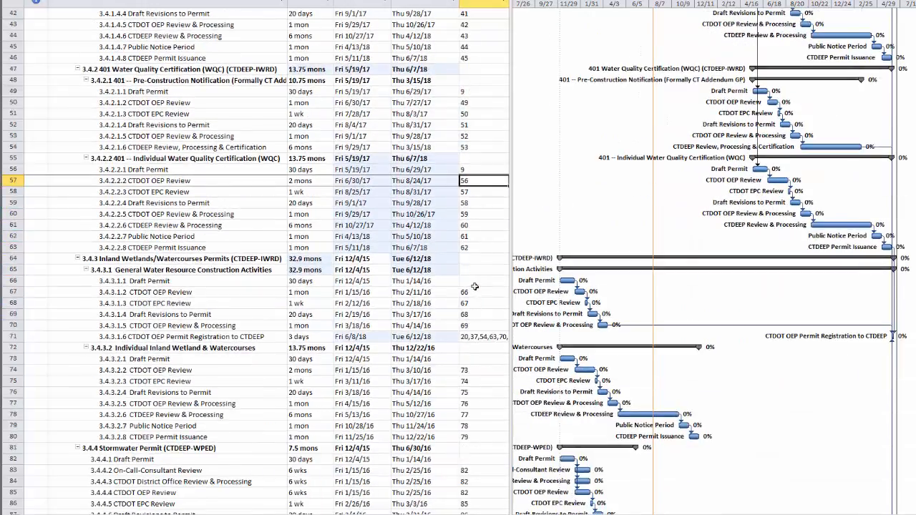
left_click(474, 287)
type("9")
key("Return")
scroll(472, 301, "down", 1)
left_click(472, 325)
type("9")
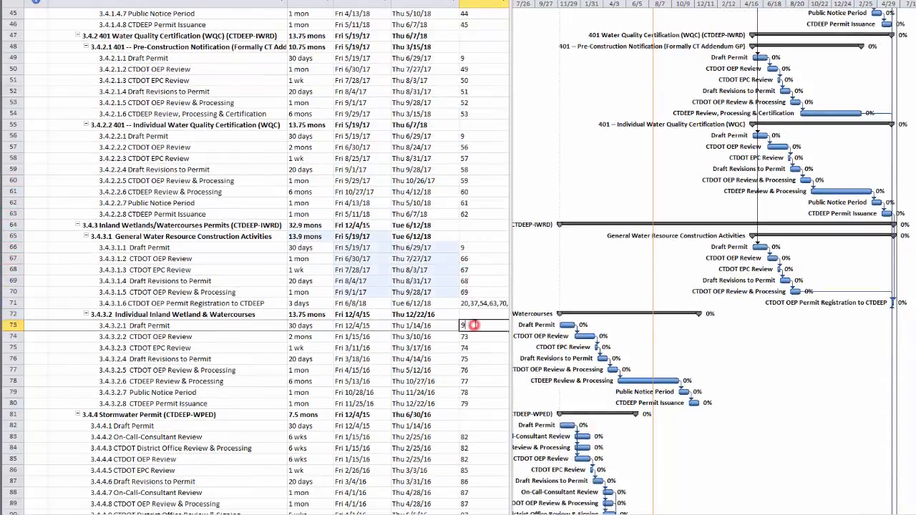
key("Return")
Set predecessor 9 for the Draft Permit task of the Stormwater Permit (CTDEEP-WPED)
scroll(472, 328, "down", 2)
left_click(472, 360)
type("9")
key("Return")
Set predecessor 9 for the Draft Review Request Form tasks of both Coastal Consistency Review groups
scroll(474, 337, "down", 3)
scroll(474, 337, "down", 2)
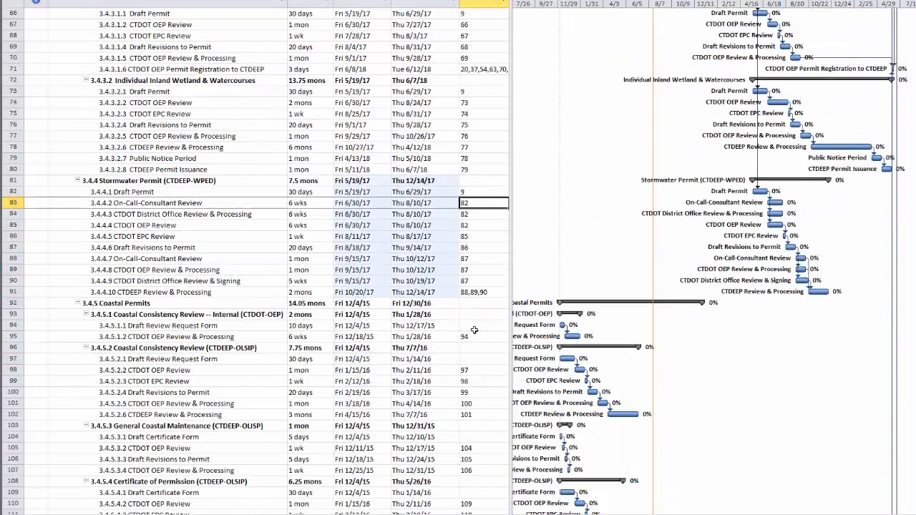
left_click(474, 325)
type("9")
key("Return")
left_click(478, 358)
type("9")
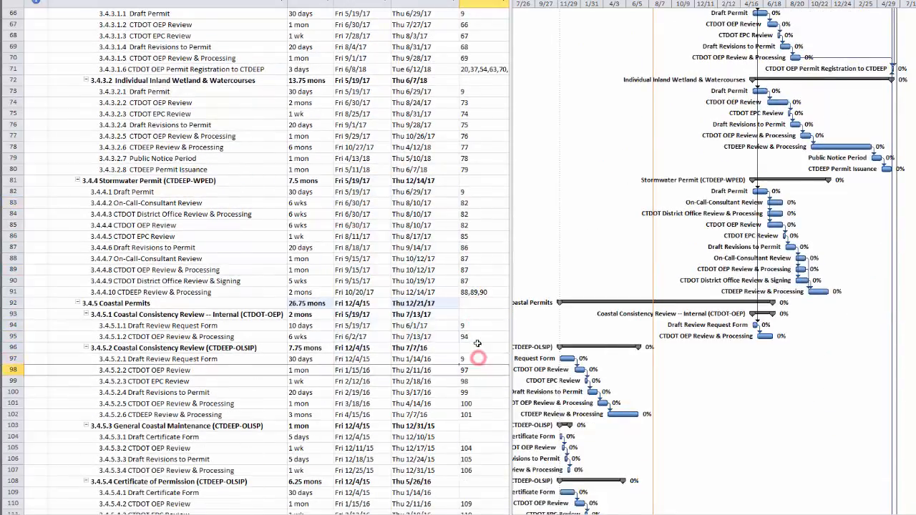
key("Return")
Set predecessor 9 for the Draft Certificate Form tasks of General Coastal Maintenance and Certificate of Permission
scroll(478, 358, "down", 3)
left_click(476, 336)
type("9")
key("Return")
scroll(476, 337, "down", 2)
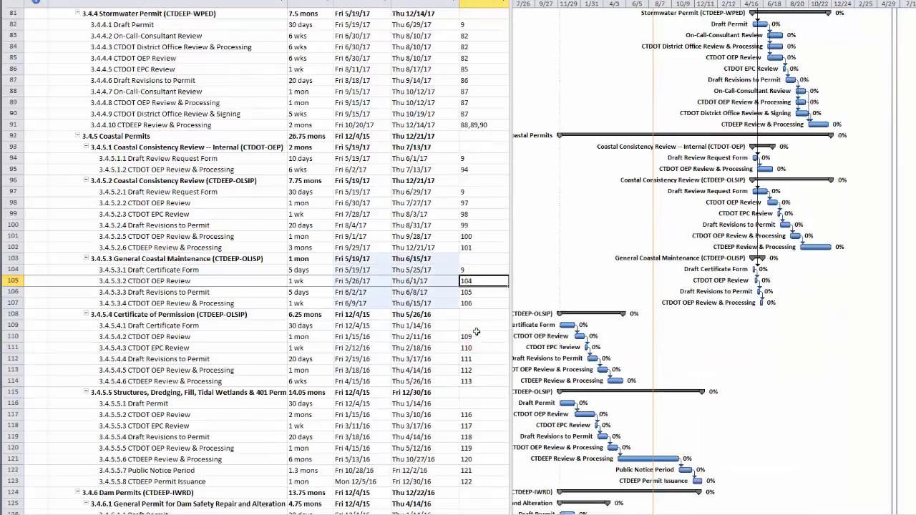
left_click(475, 325)
type("9")
key("Return")
Set predecessor 9 for the Draft Permit task of the Structures, Dredging, Fill, Tidal Wetlands & 401 permit
scroll(476, 330, "down", 2)
left_click(477, 336)
type("9")
key("Return")
Set predecessor 9 for the Draft Permit tasks of both Dam Permits groups, general safety repair and individual construction
scroll(476, 337, "down", 2)
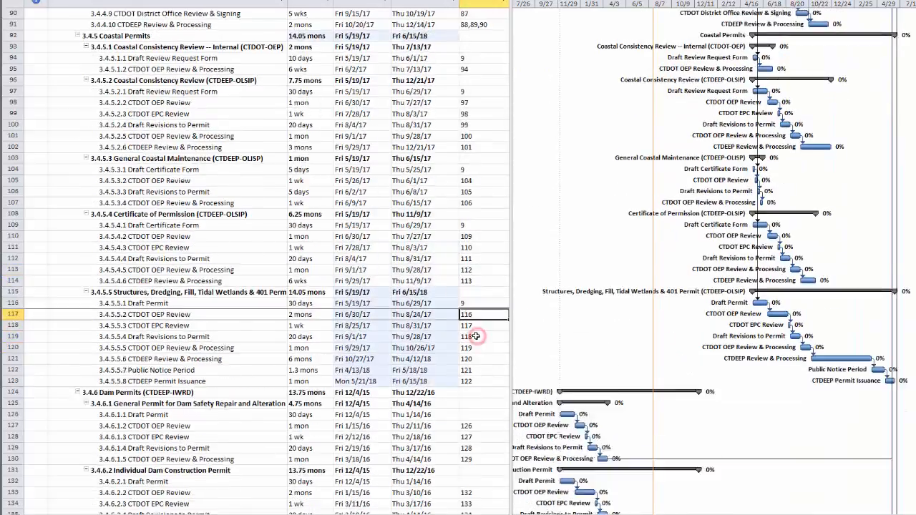
left_click(476, 381)
type("9")
key("Return")
scroll(466, 336, "down", 2)
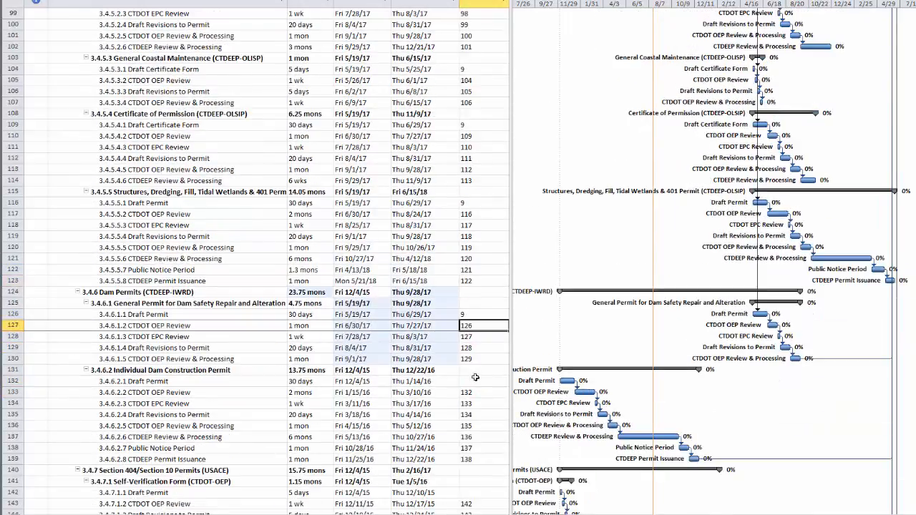
left_click(476, 380)
type("9")
key("Return")
Set predecessor 9 for the Draft Permit tasks of the USACE Self-Verification Form and Pre-Construction Notification
scroll(466, 347, "down", 3)
left_click(479, 390)
type("9")
key("Return")
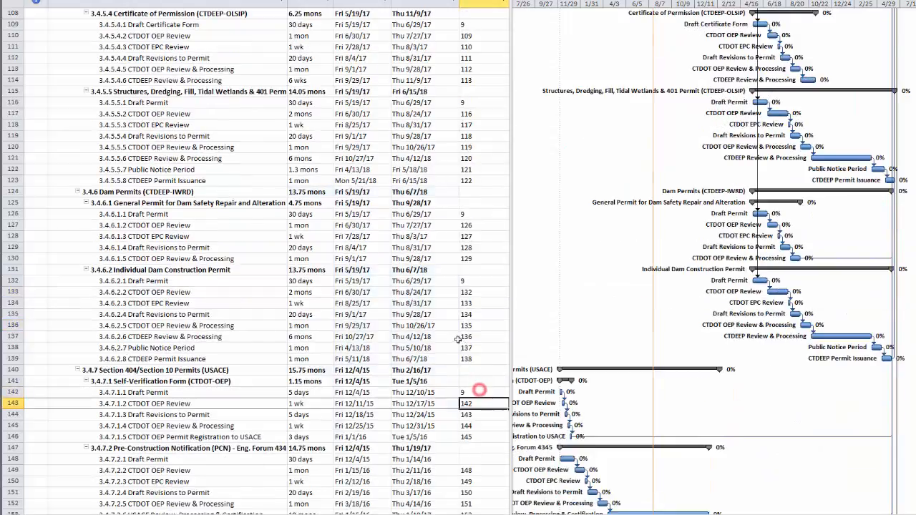
scroll(476, 372, "down", 3)
left_click(474, 358)
type("9")
key("Return")
Set predecessor 9 for the Draft Permit tasks of the USACE Individual Permit and the United States Coast Guard permit
scroll(469, 340, "down", 2)
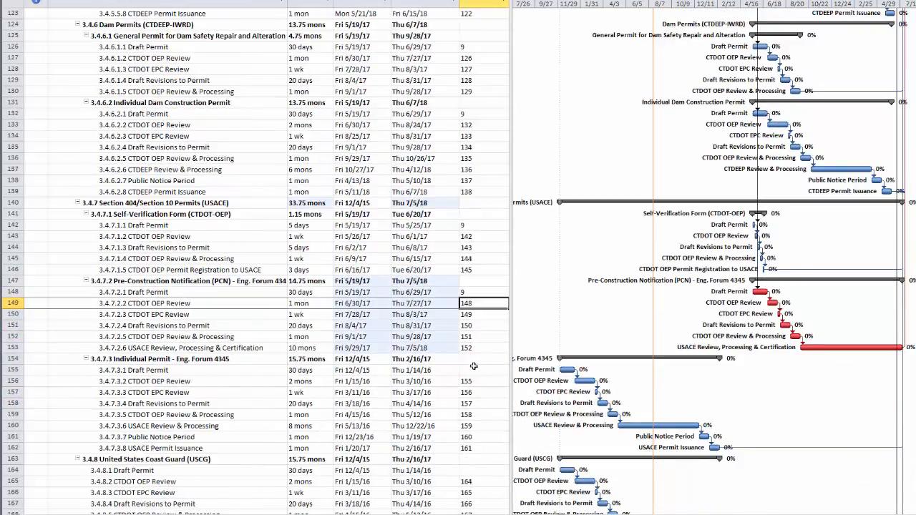
left_click(474, 370)
type("9")
key("Return")
scroll(475, 370, "down", 3)
left_click(473, 369)
type("9")
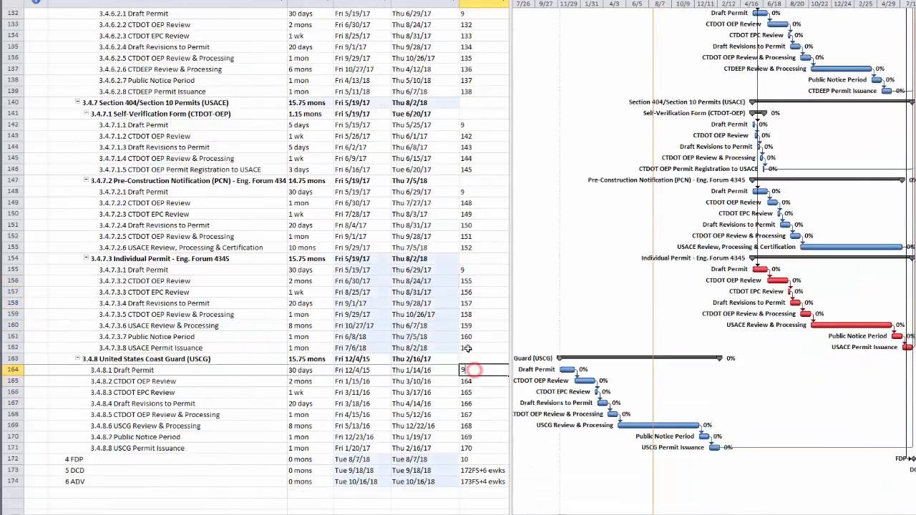
key("Return")
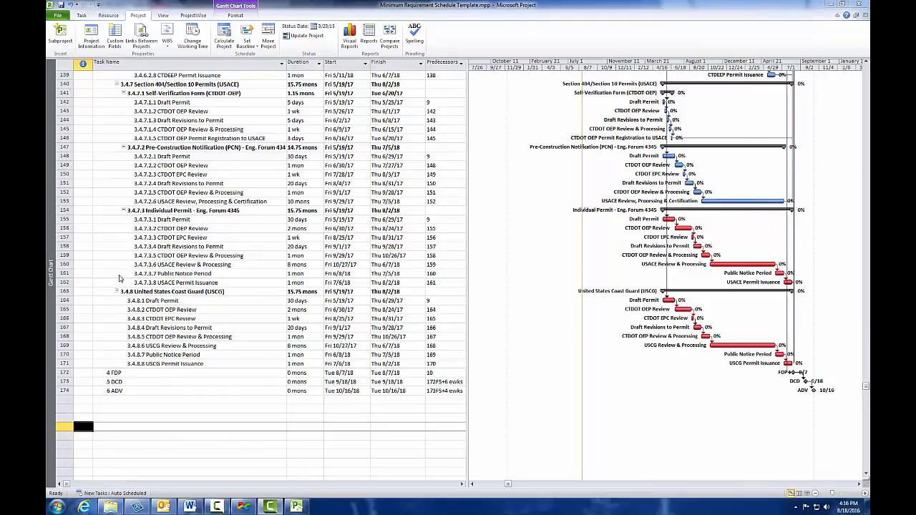
Switch to the Tracking Gantt view and enlarge the timescale around the schedule's final milestones
right_click(50, 224)
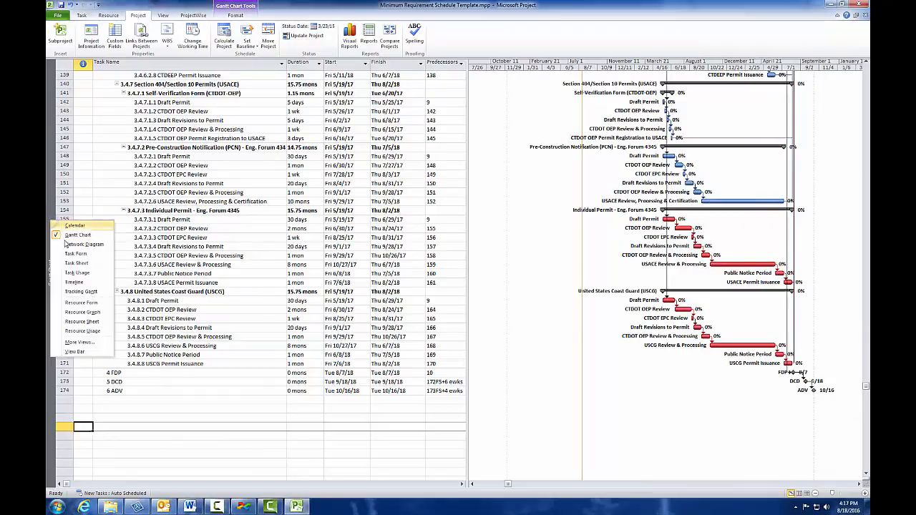
left_click(83, 292)
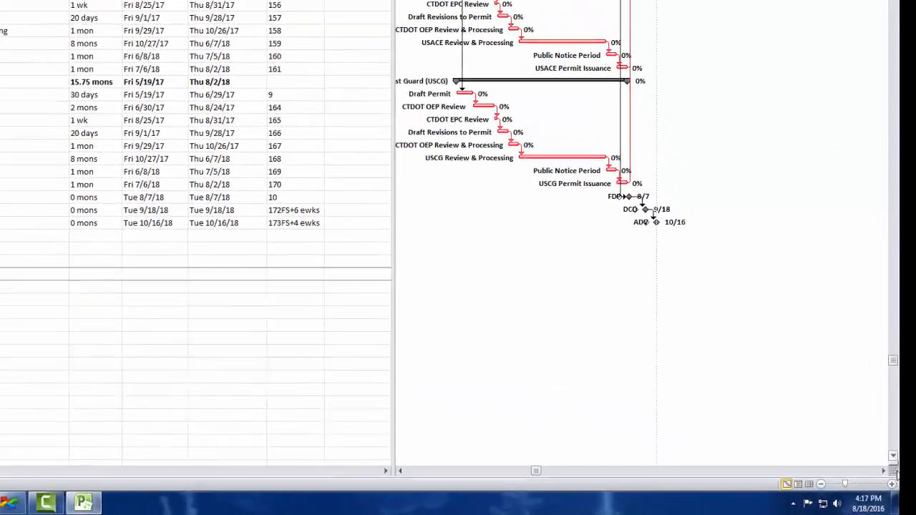
left_click(908, 479)
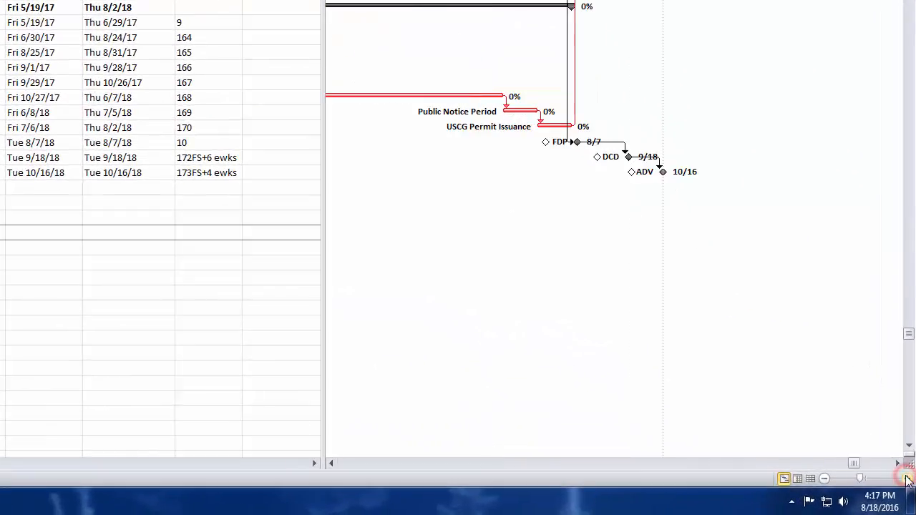
scroll(663, 243, "left", 5)
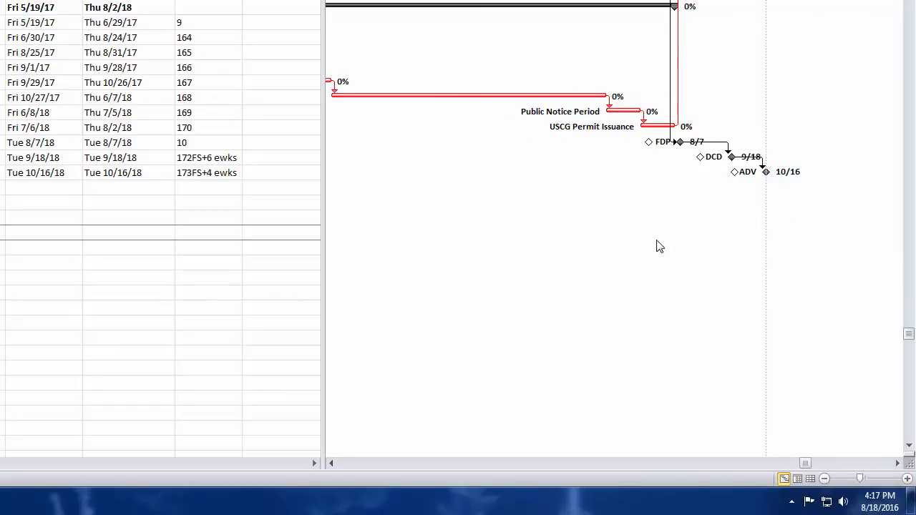
scroll(661, 247, "left", 2)
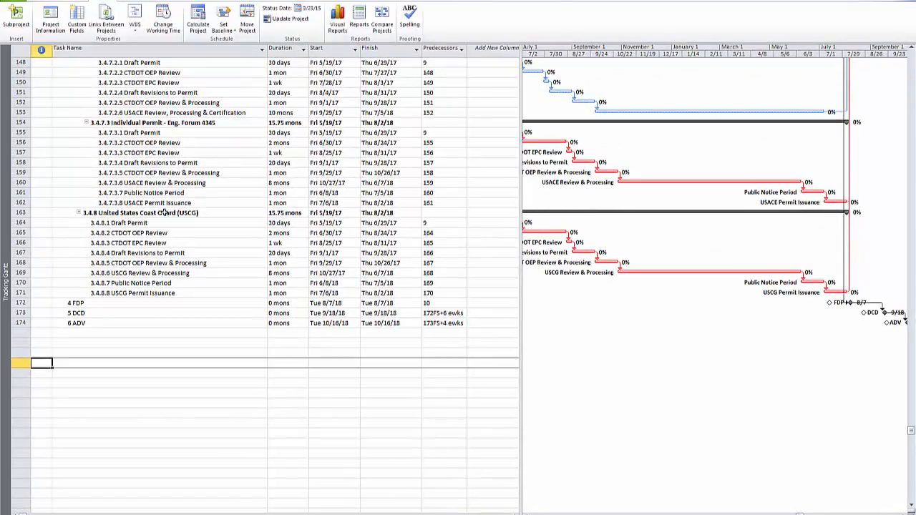
Delete the United States Coast Guard (USCG) and Dam Permits (CTDEEP-IWRD) summary tasks with their subtasks
right_click(165, 213)
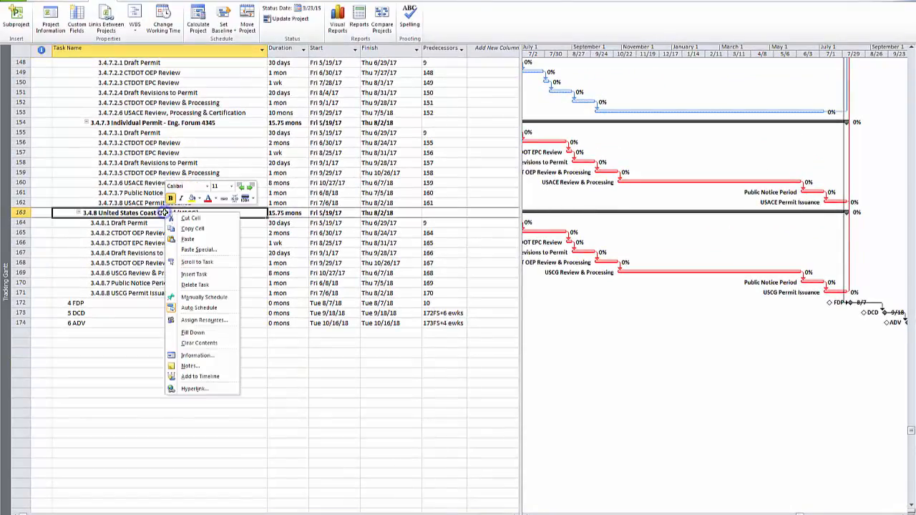
left_click(190, 286)
scroll(133, 266, "up", 6)
scroll(134, 266, "up", 5)
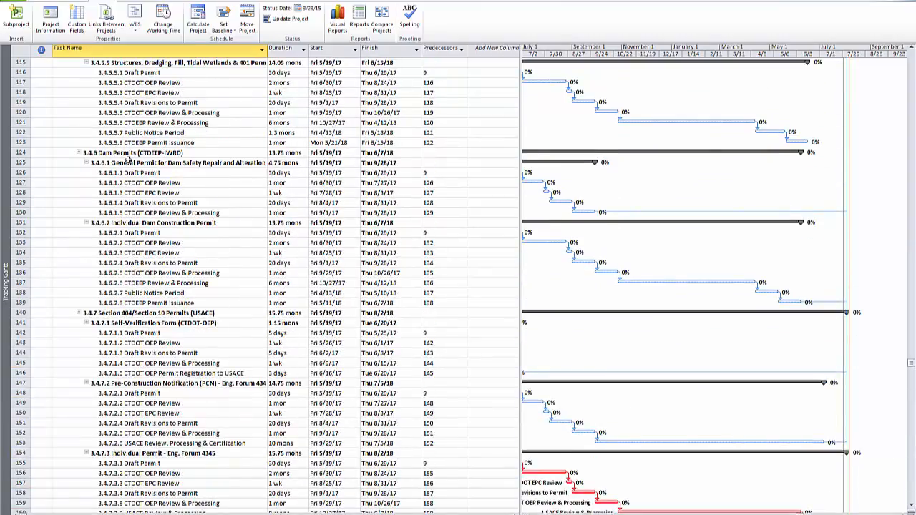
left_click(127, 154)
right_click(127, 154)
left_click(168, 223)
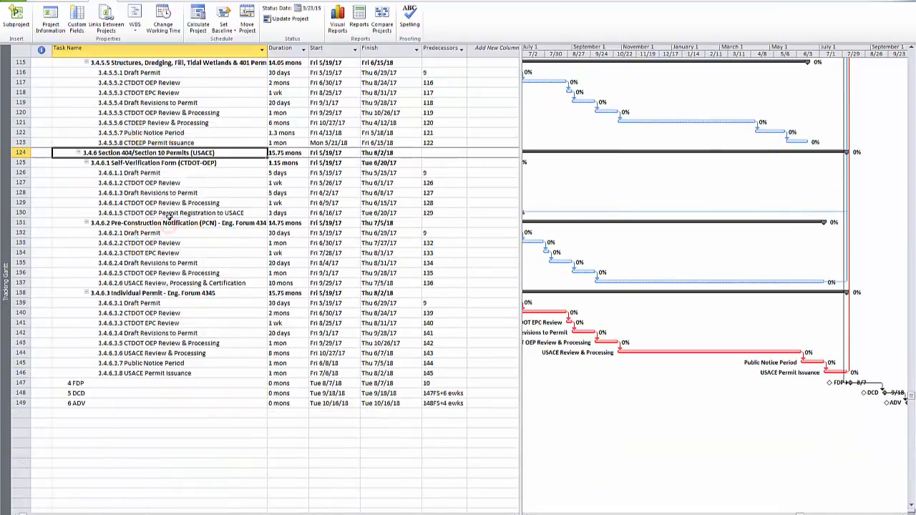
Widen the chart area beside the task table to show the USACE permit bars through ADV
scroll(169, 216, "down", 2)
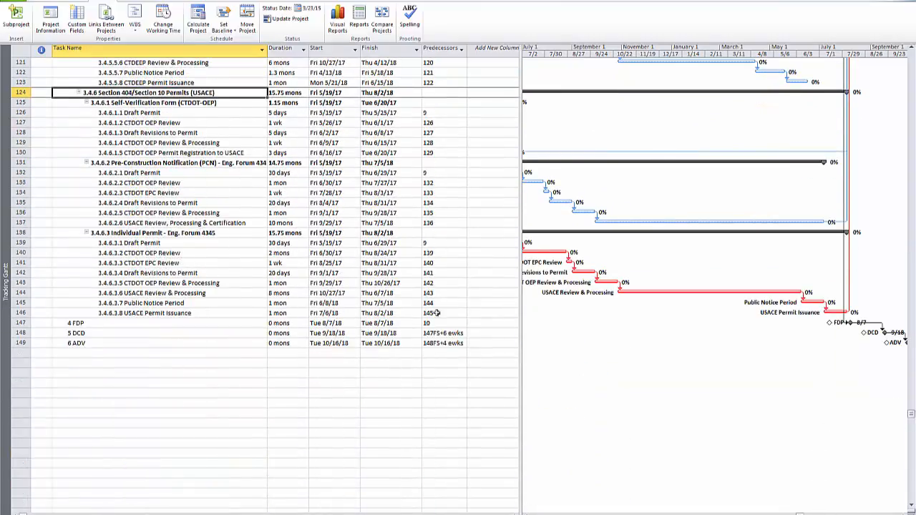
left_click_drag(515, 288, 413, 289)
scroll(512, 301, "left", 2)
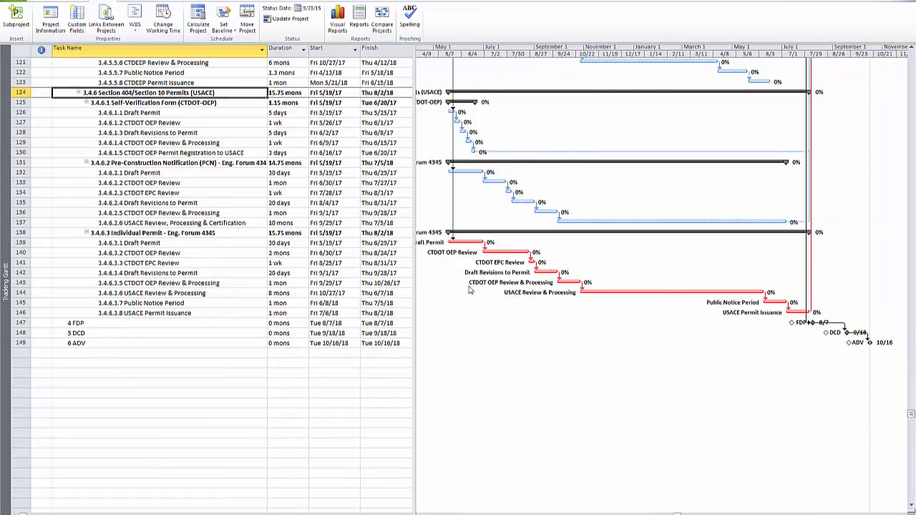
Set the duration of the Draft Permit task under the USACE Individual Permit to 20 days
left_click(236, 243)
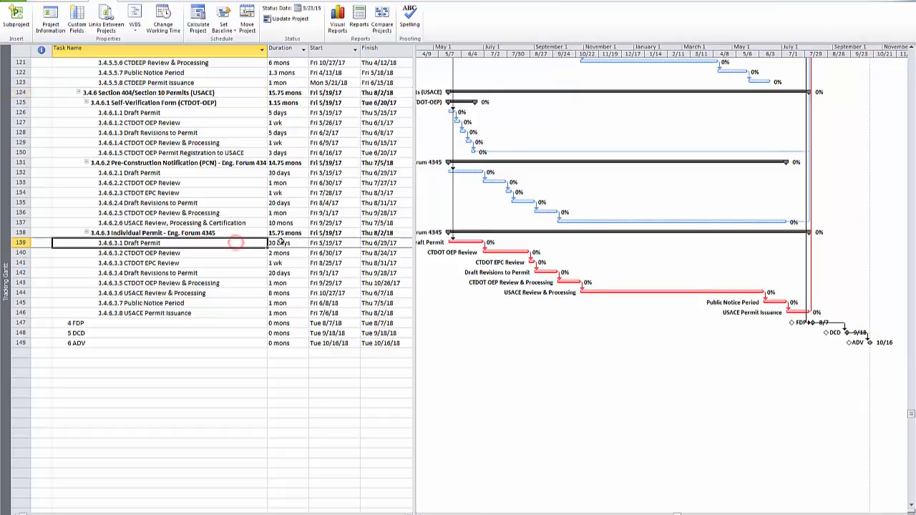
left_click(280, 243)
type("20")
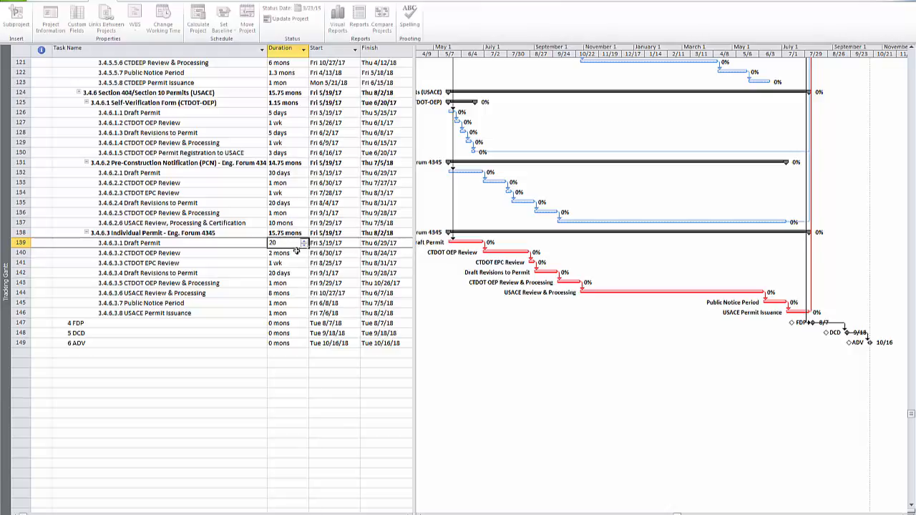
key("Return")
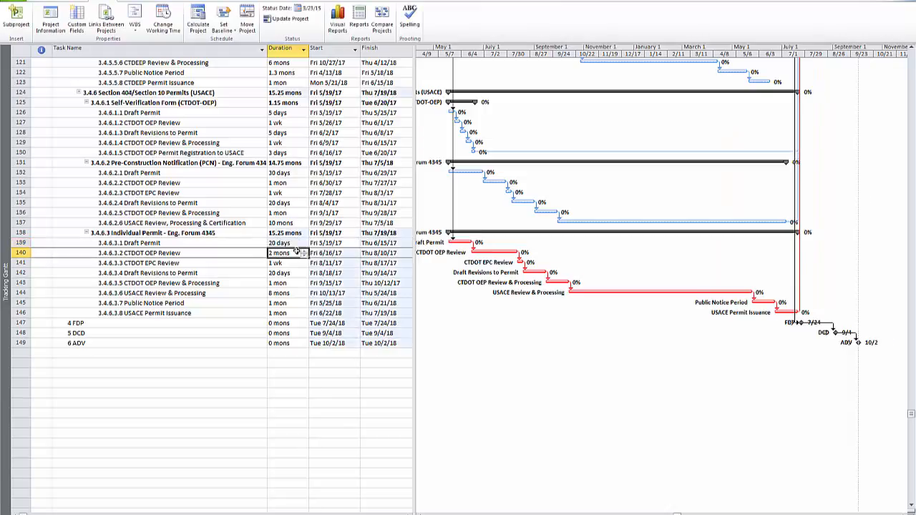
Shorten the Draft Revisions to Permit task under the USACE Individual Permit to 12 days
left_click(290, 274)
type("15")
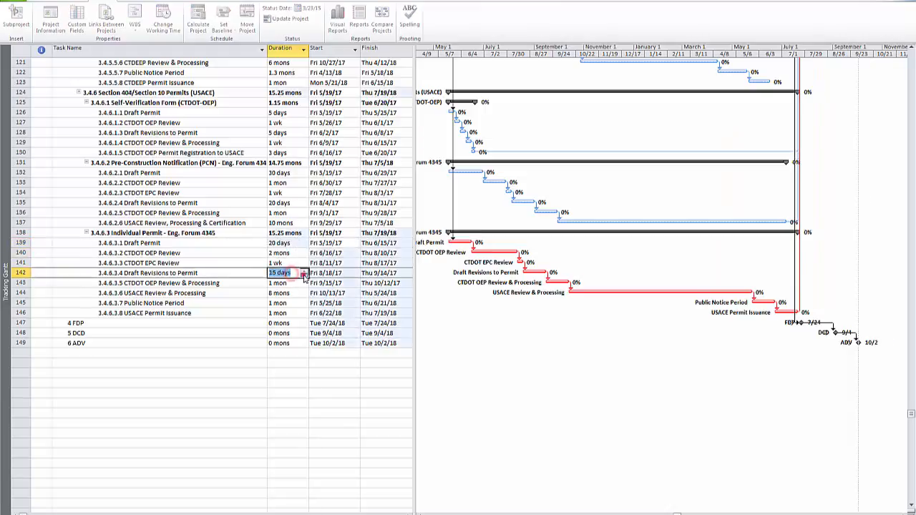
key("Return")
left_click(300, 273)
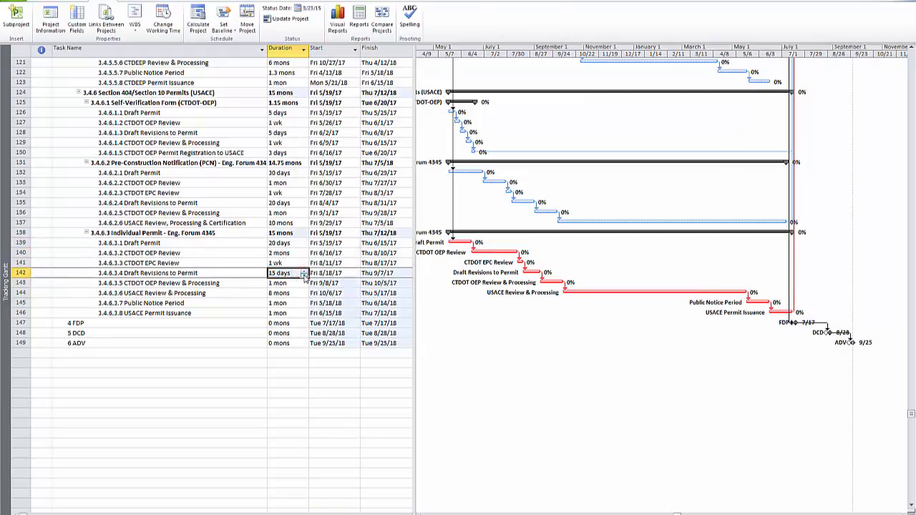
left_click(304, 276)
left_click(303, 276)
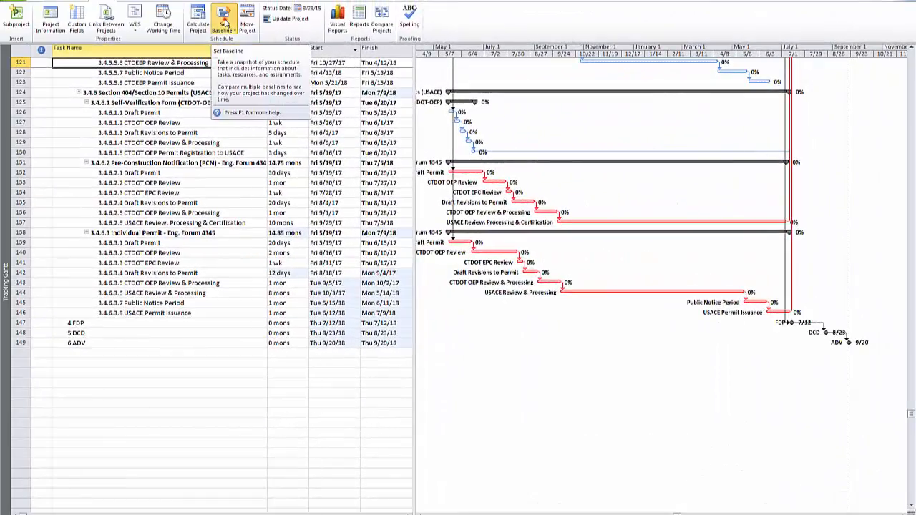
Set an interim plan for the entire project, copying Scheduled Start/Finish into Baseline1
left_click(224, 28)
left_click(238, 42)
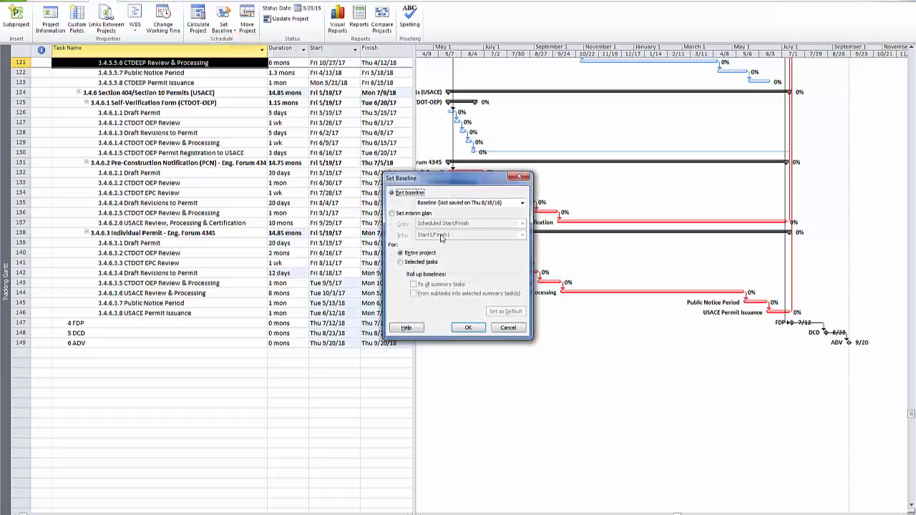
left_click(393, 213)
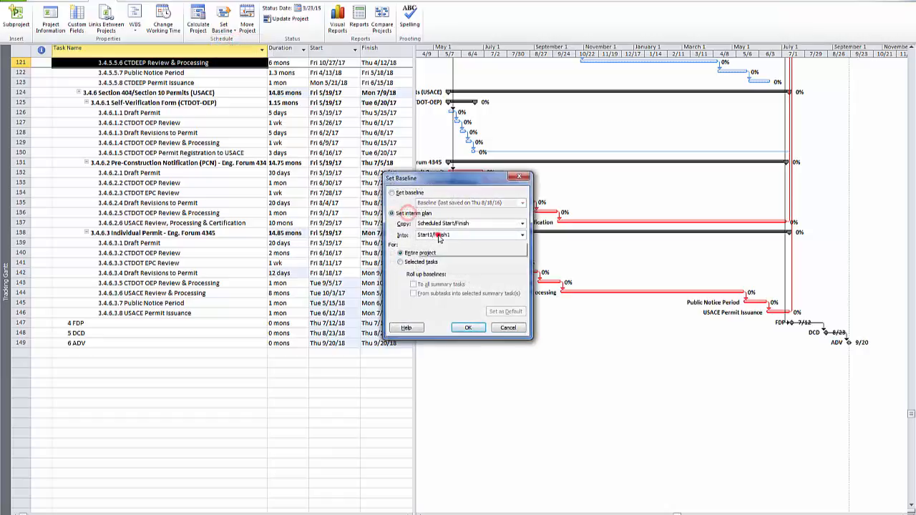
left_click(443, 235)
left_click(442, 254)
left_click(470, 327)
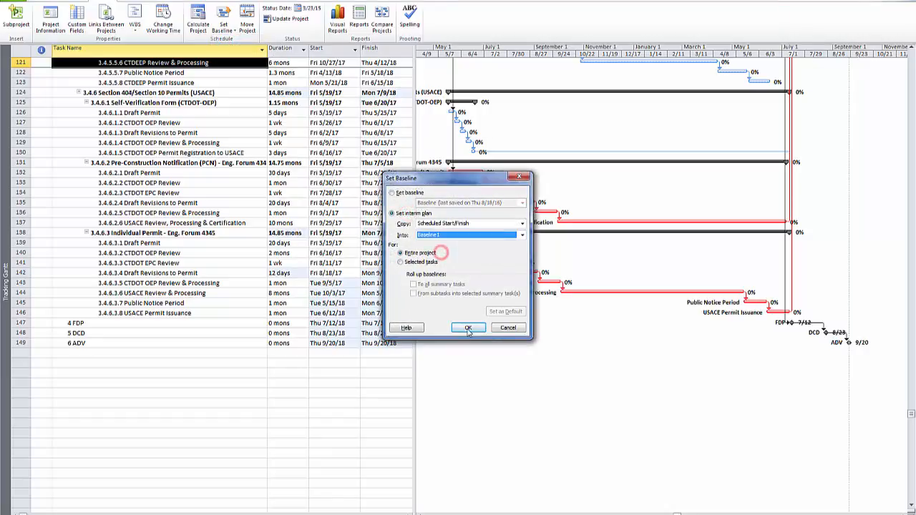
Set the main Baseline again for the entire project, overwriting the previously saved one
left_click(224, 34)
left_click(238, 43)
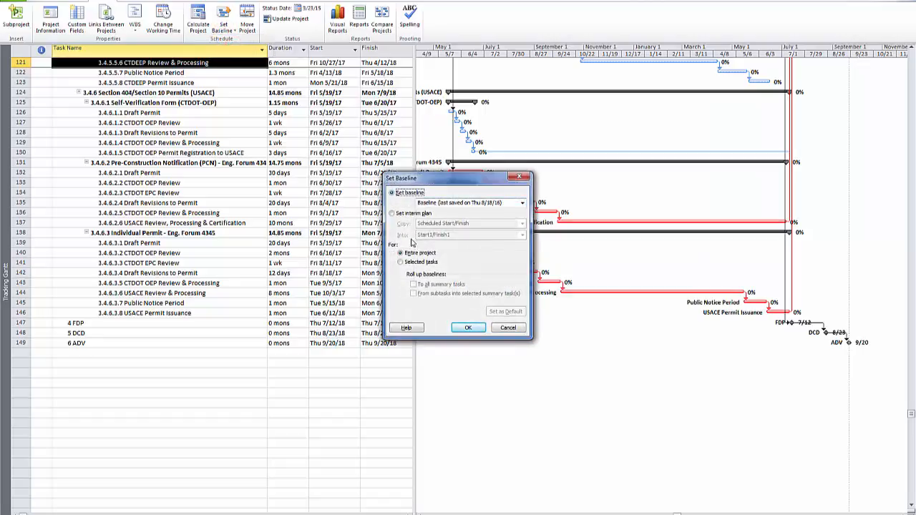
left_click(444, 203)
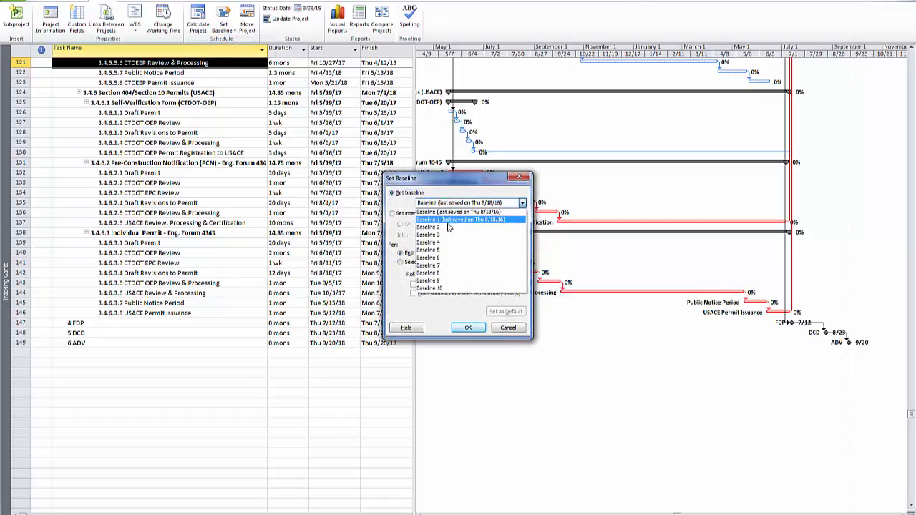
left_click(444, 211)
left_click(469, 327)
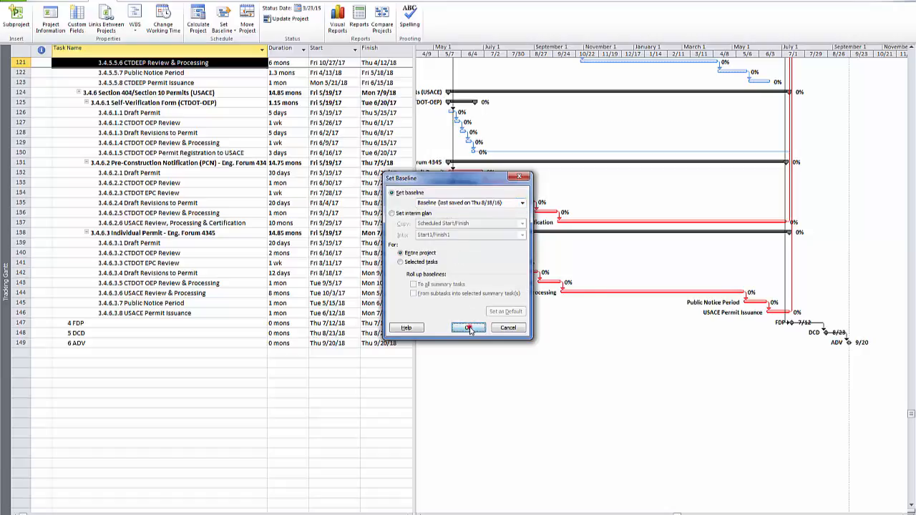
left_click(440, 286)
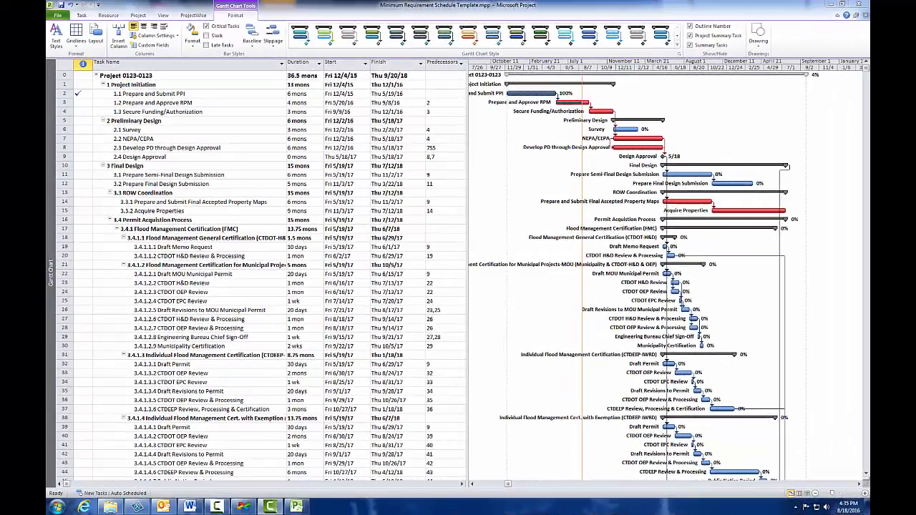
Delete the General Certification, Municipal Projects-MOU and Individual Certification with Exemption summary tasks under Flood Management Certification
left_click(207, 221)
scroll(200, 222, "down", 2)
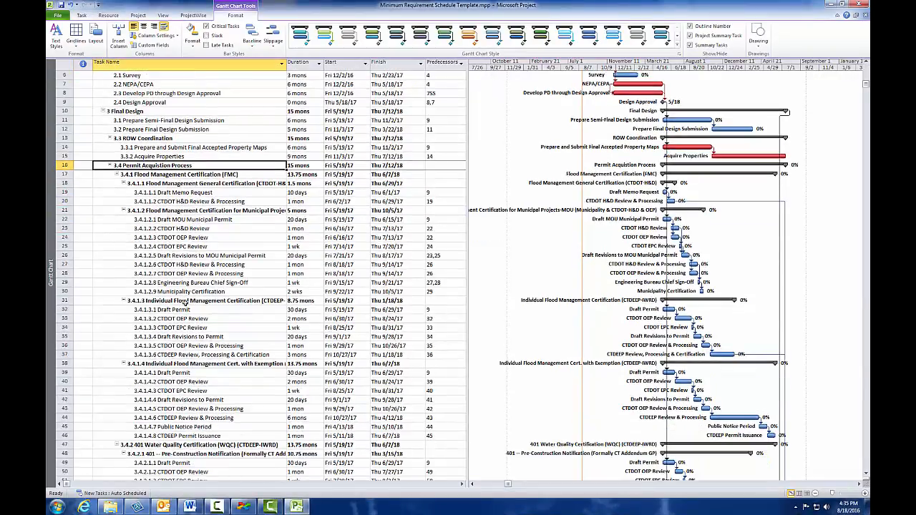
right_click(179, 184)
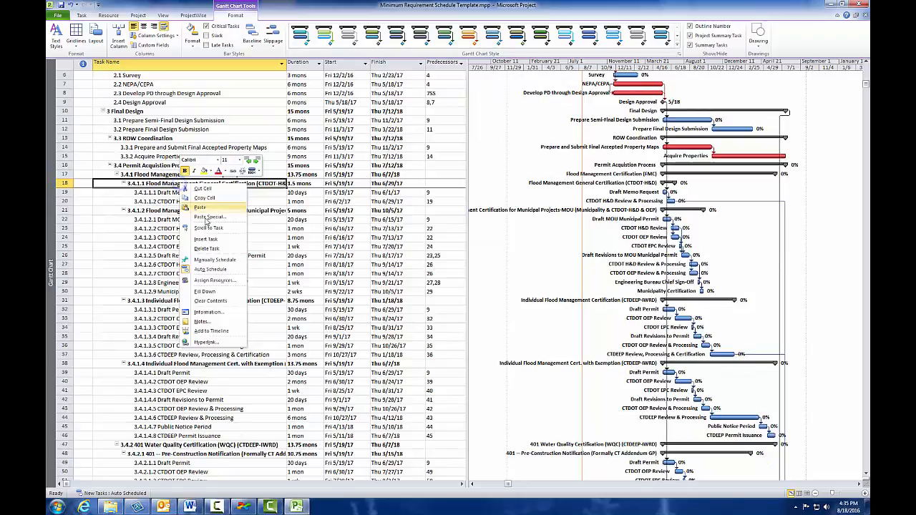
left_click(212, 246)
right_click(187, 185)
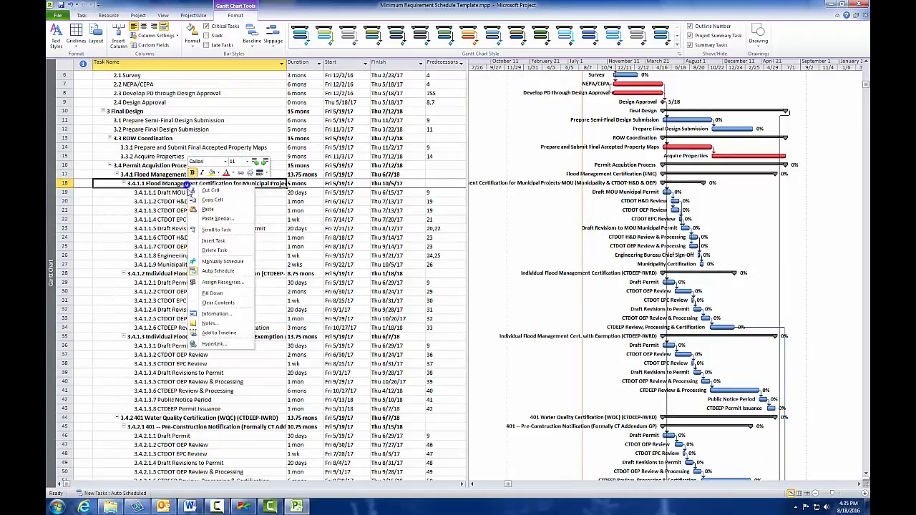
left_click(192, 251)
right_click(188, 246)
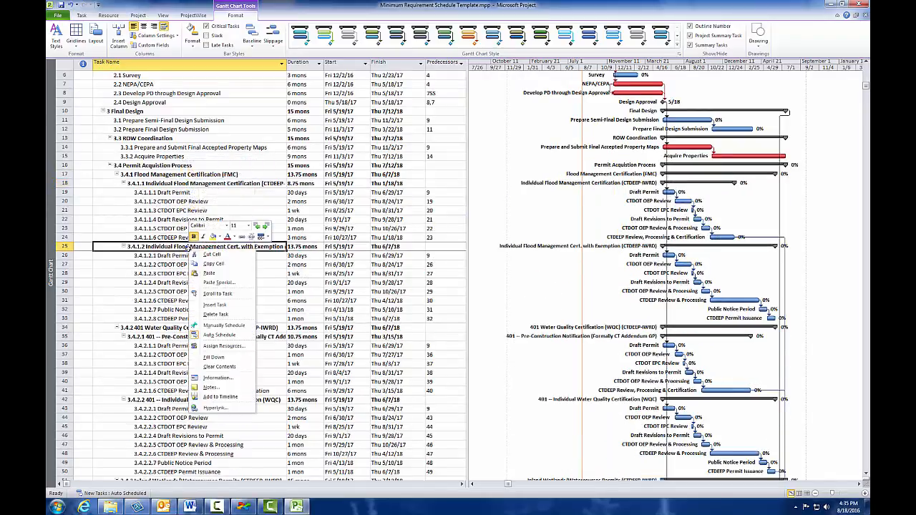
left_click(207, 315)
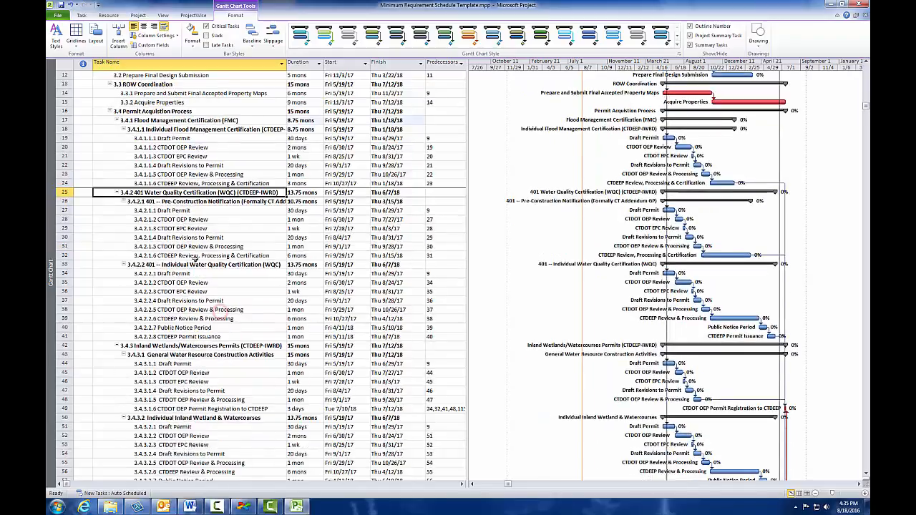
Delete the 401 Pre-Construction Notification and the General Water Resource Construction Activities summary tasks with their subtasks
right_click(205, 201)
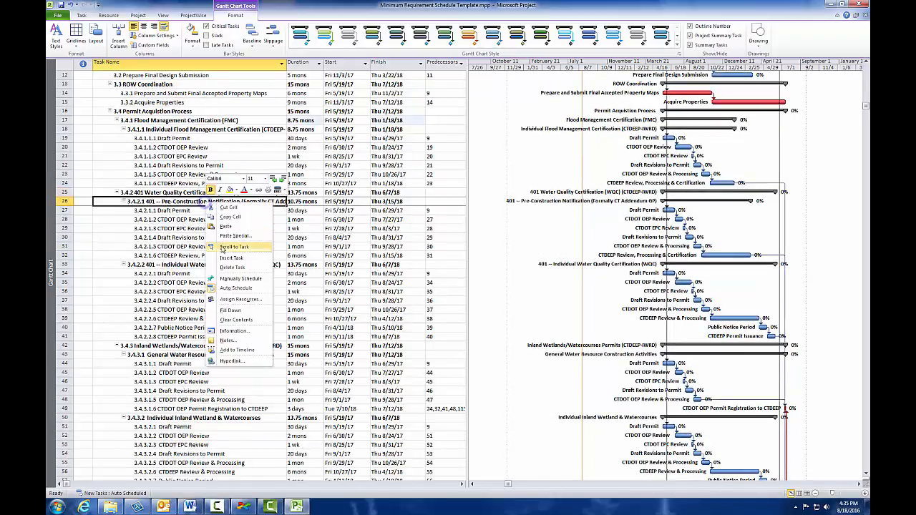
left_click(225, 267)
scroll(207, 240, "down", 1)
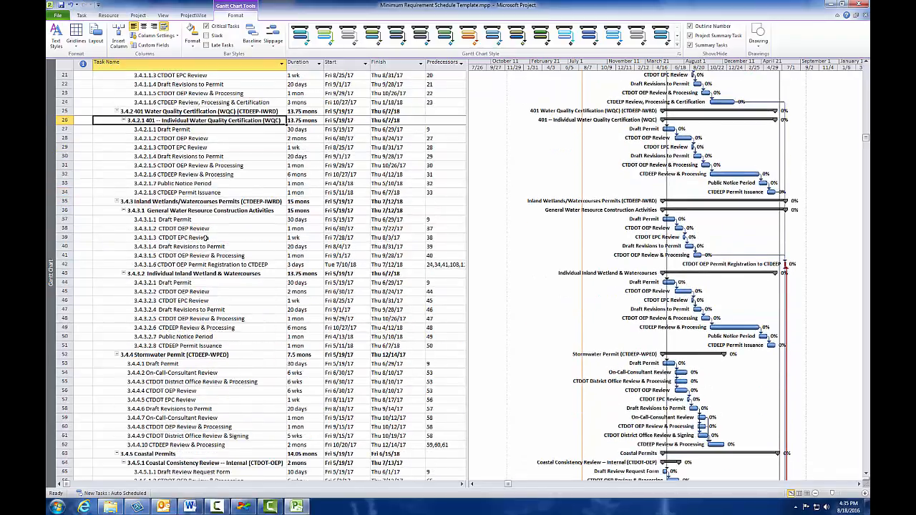
right_click(195, 209)
left_click(228, 273)
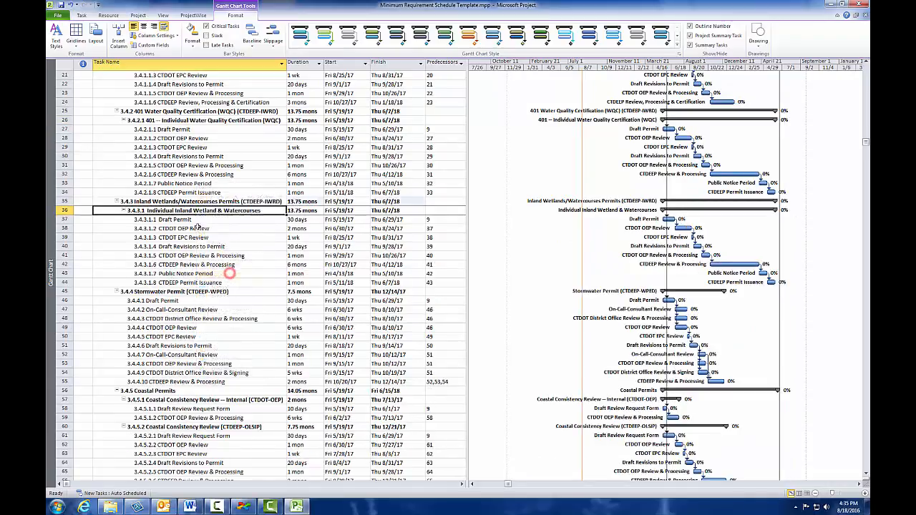
Delete the Stormwater Permit (CTDEEP-WPED) and Coastal Permits summary tasks with all their subtasks
scroll(194, 224, "down", 2)
right_click(190, 237)
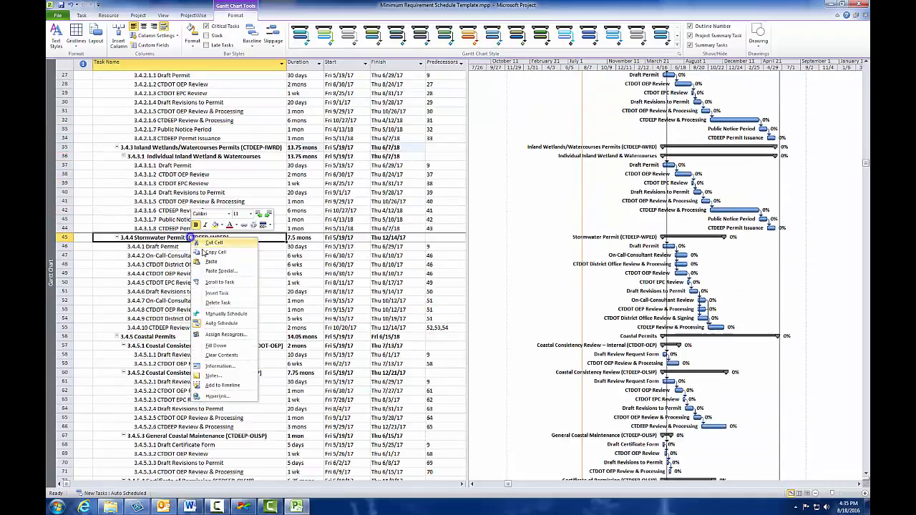
left_click(223, 301)
right_click(172, 237)
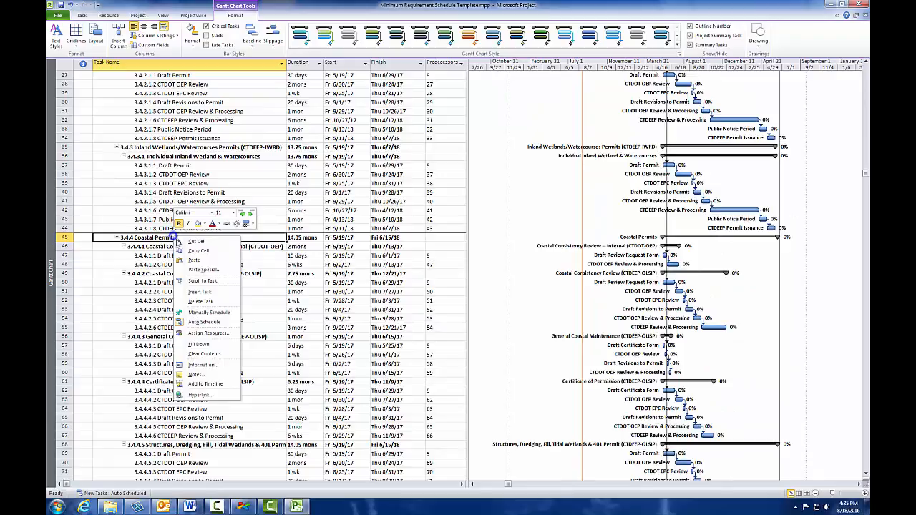
left_click(214, 300)
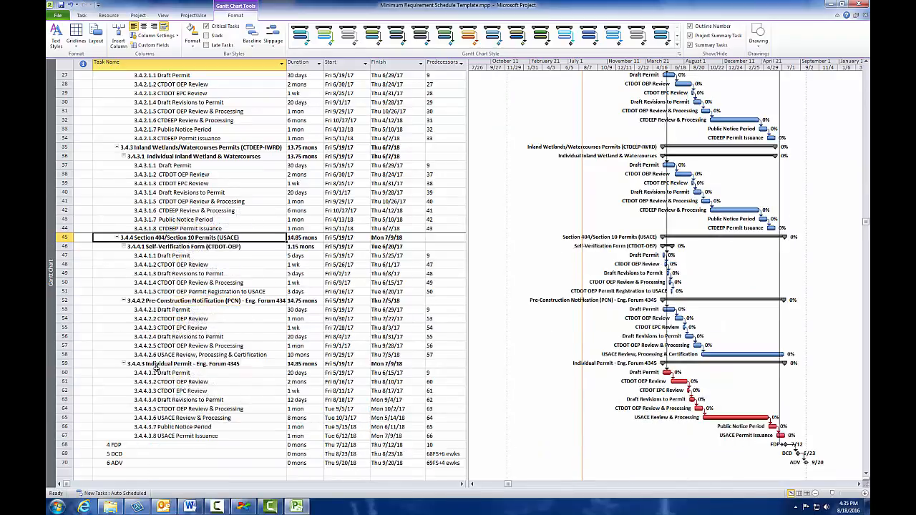
Delete the Self-Verification Form and Pre-Construction Notification (PCN) summary tasks under the Section 404/Section 10 Permits (USACE)
right_click(170, 249)
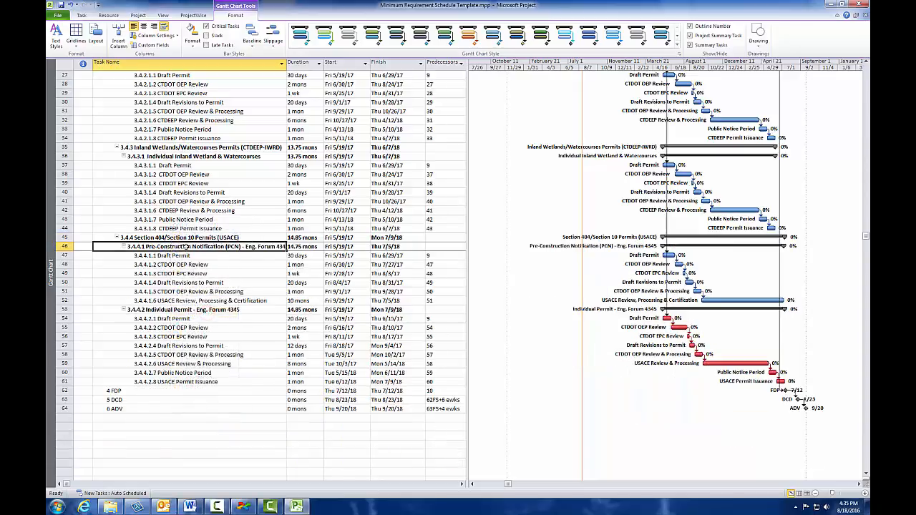
right_click(185, 247)
left_click(214, 313)
Collapse the subtasks of the Individual Inland Wetland & Watercourses, Individual Water Quality Certification and Individual Flood Management Certification permits
scroll(412, 281, "up", 4)
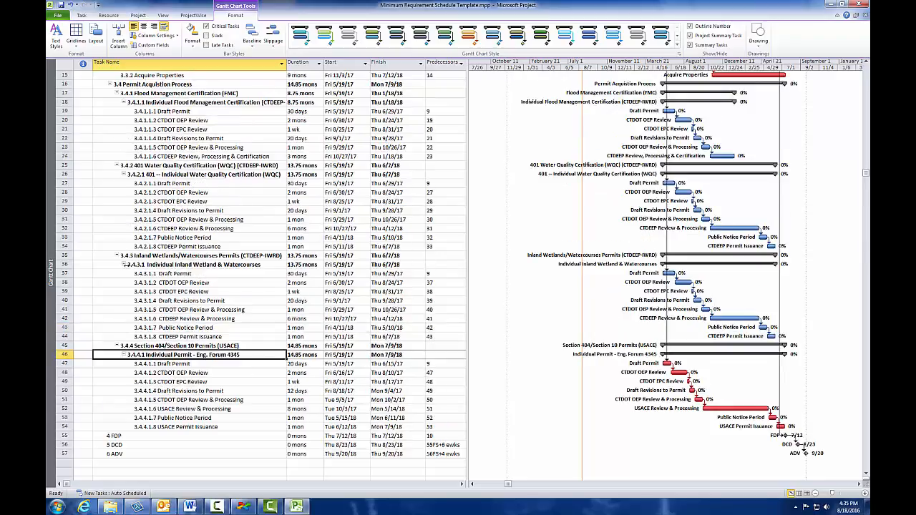
left_click(123, 264)
left_click(124, 175)
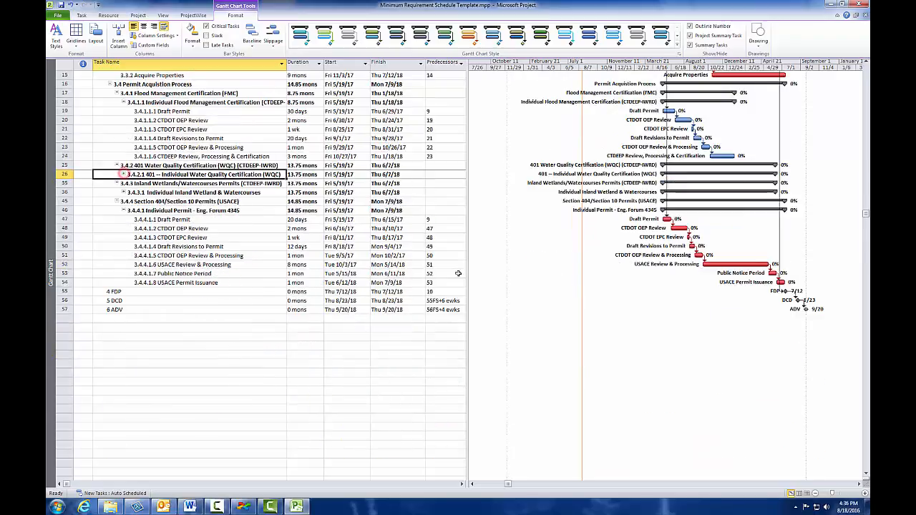
scroll(122, 178, "up", 4)
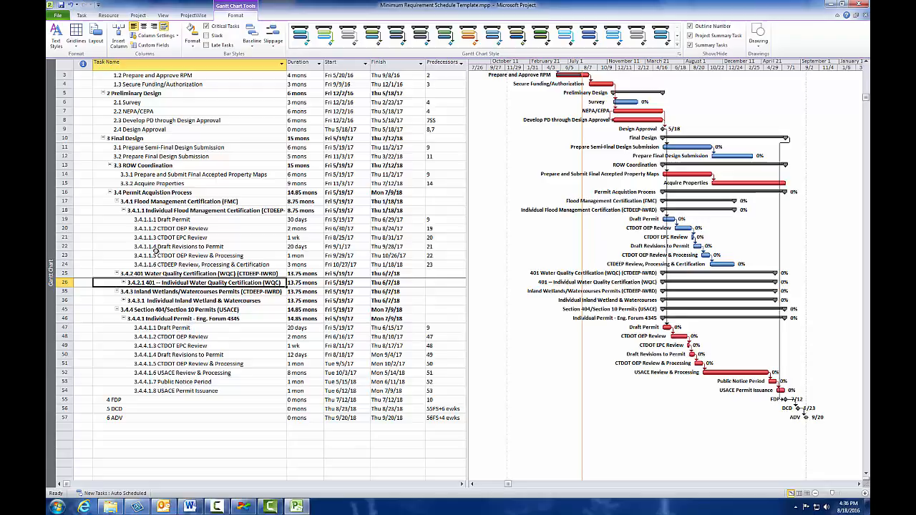
left_click(124, 211)
scroll(124, 211, "up", 1)
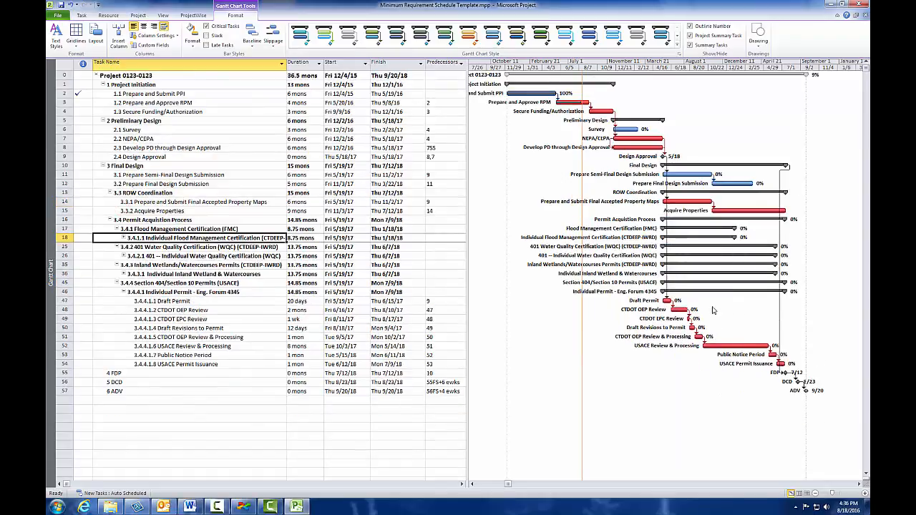